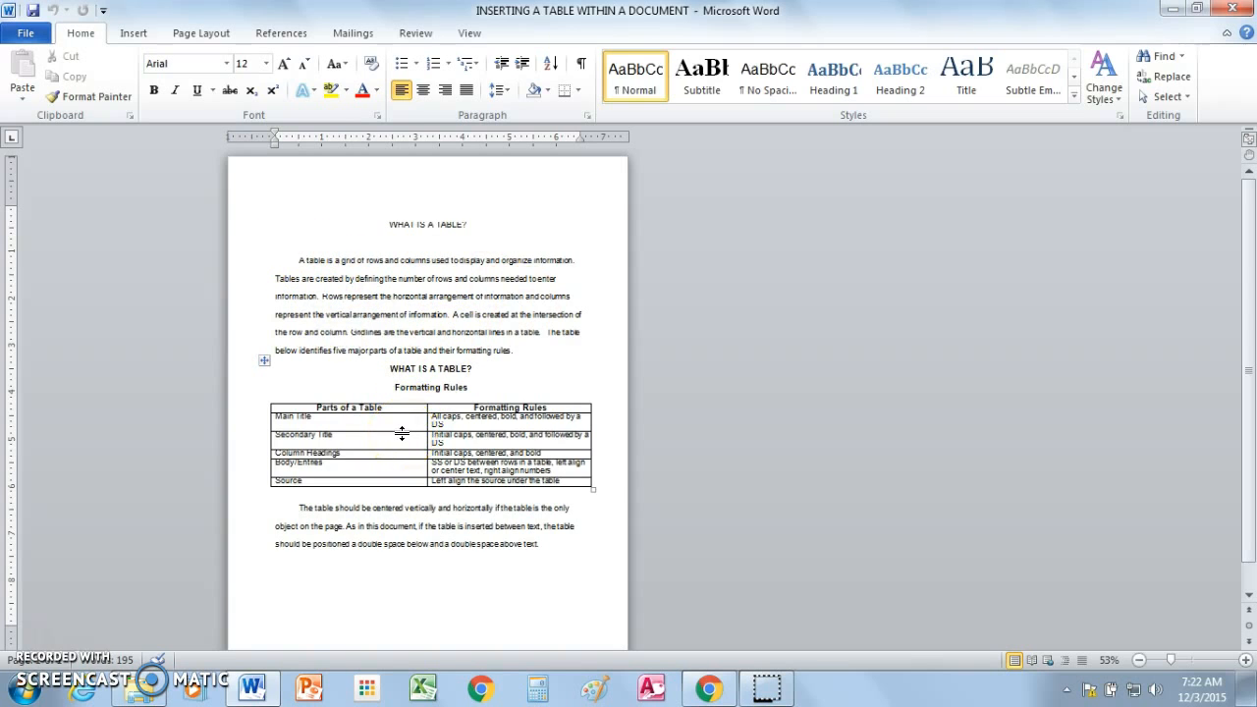
left_click(481, 512)
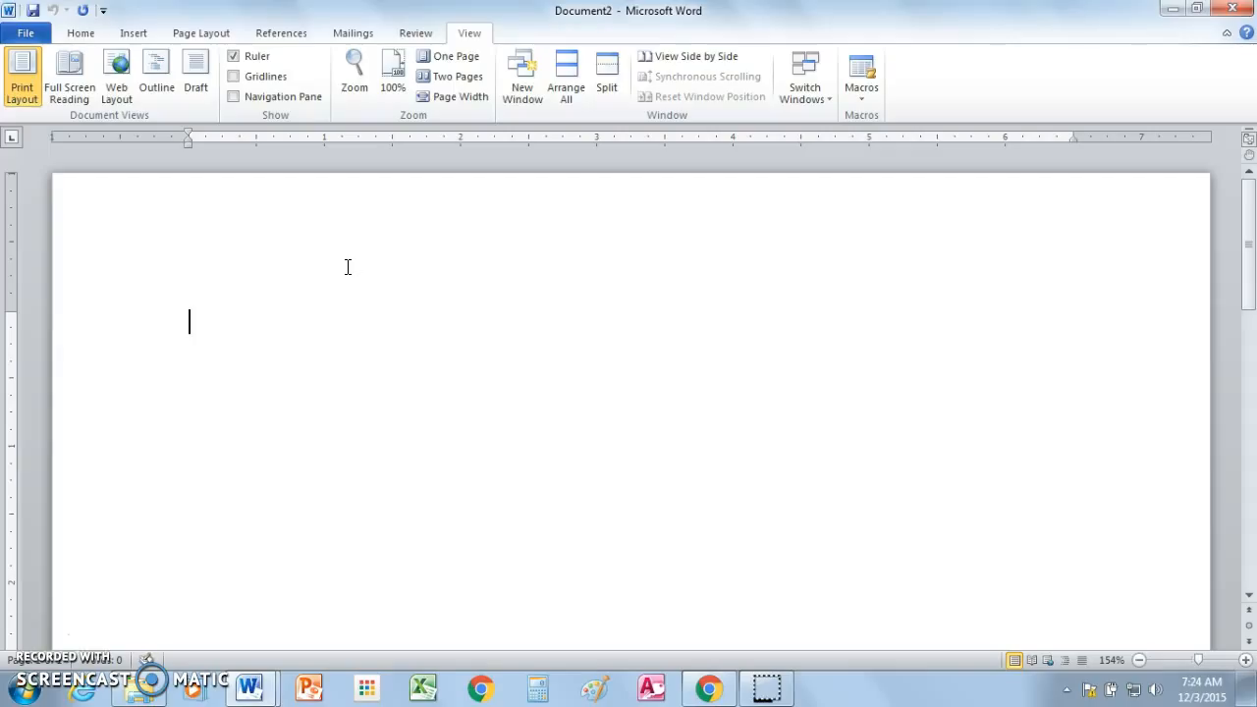
Step: Set the blank document's line spacing to Double in the paragraph settings
left_click(321, 249)
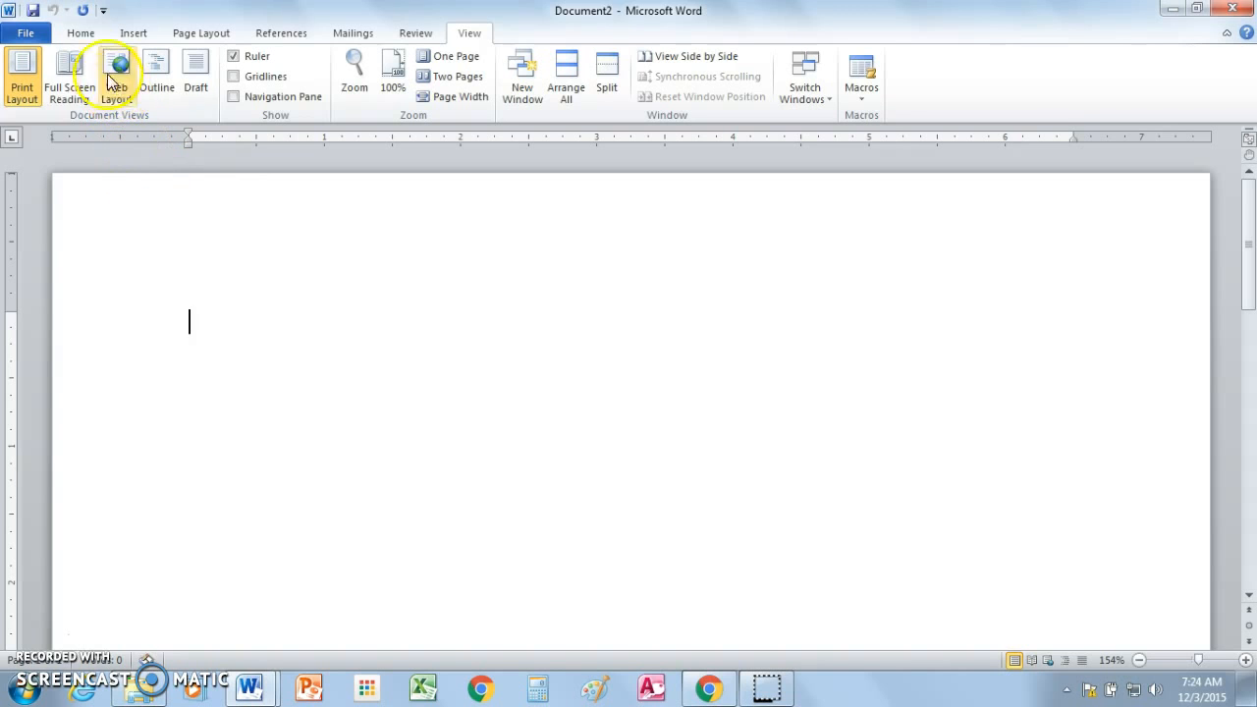
left_click(78, 35)
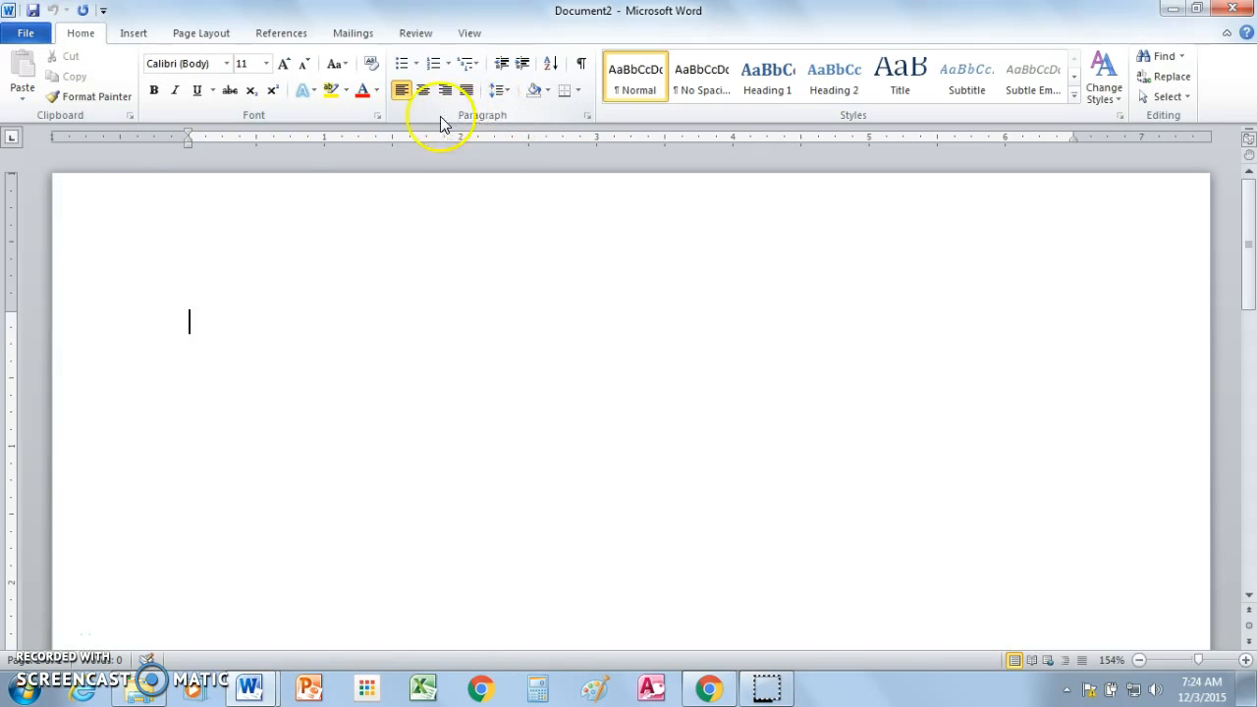
left_click(587, 117)
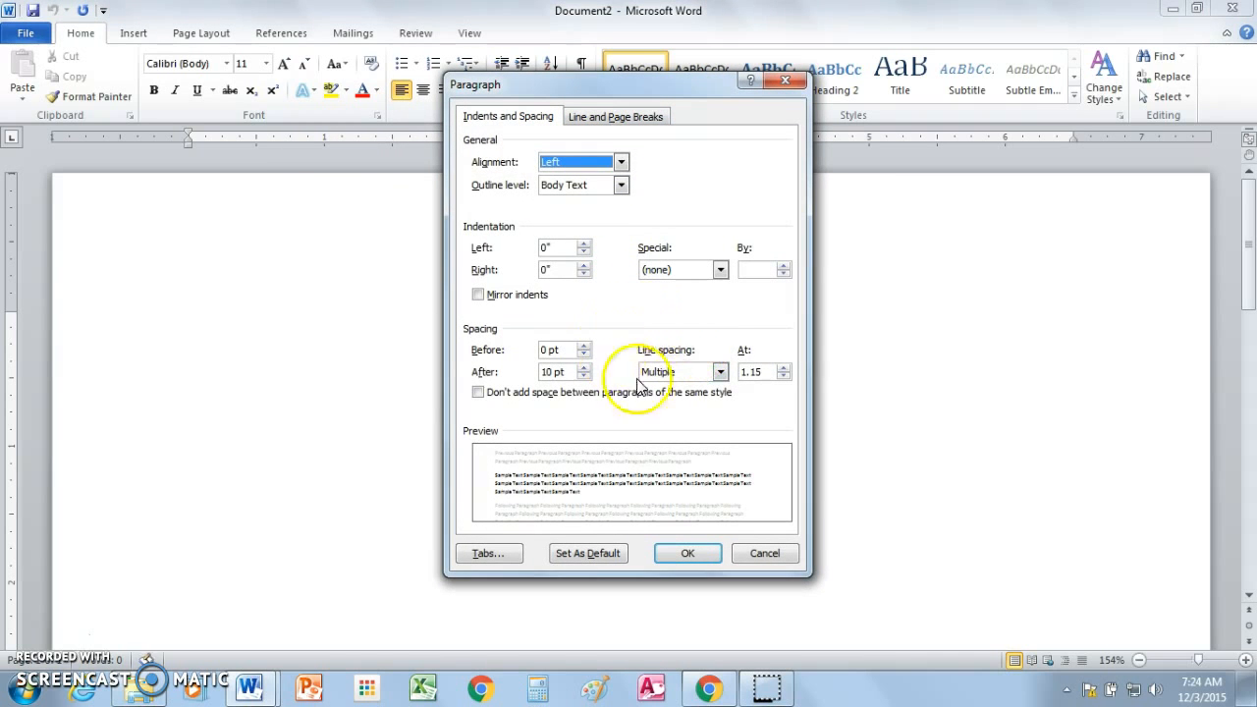
left_click(721, 376)
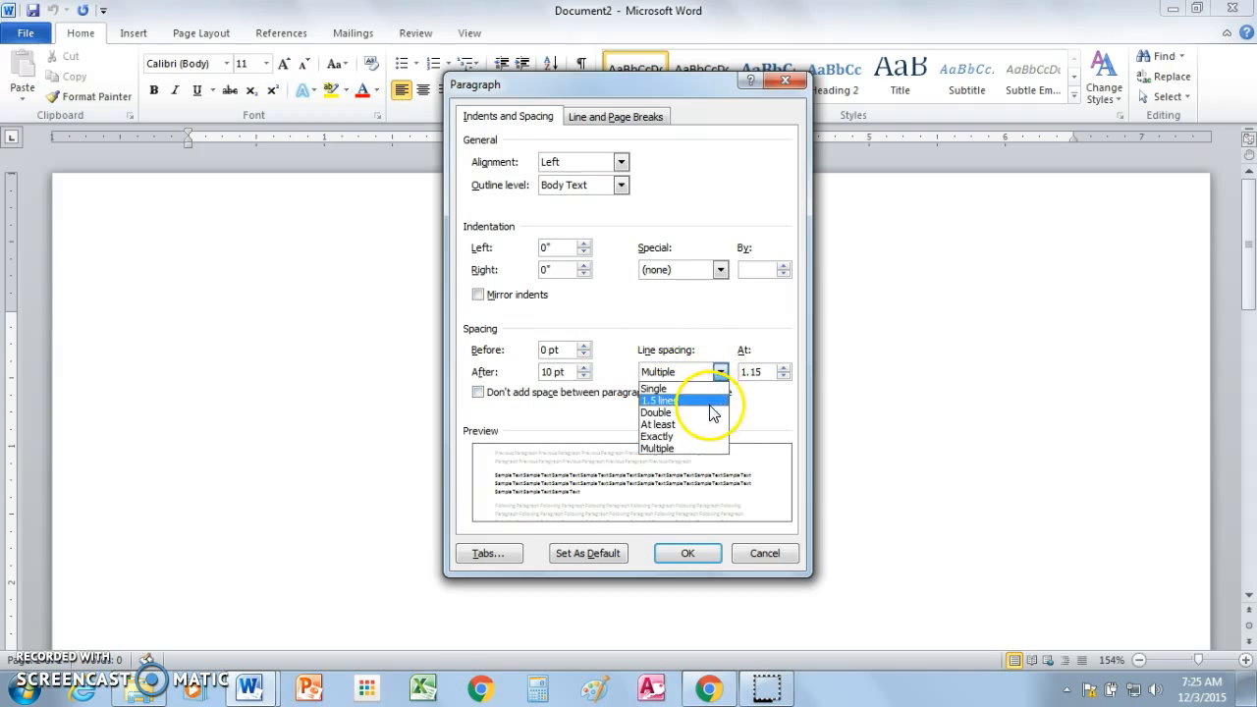
left_click(713, 413)
left_click(688, 554)
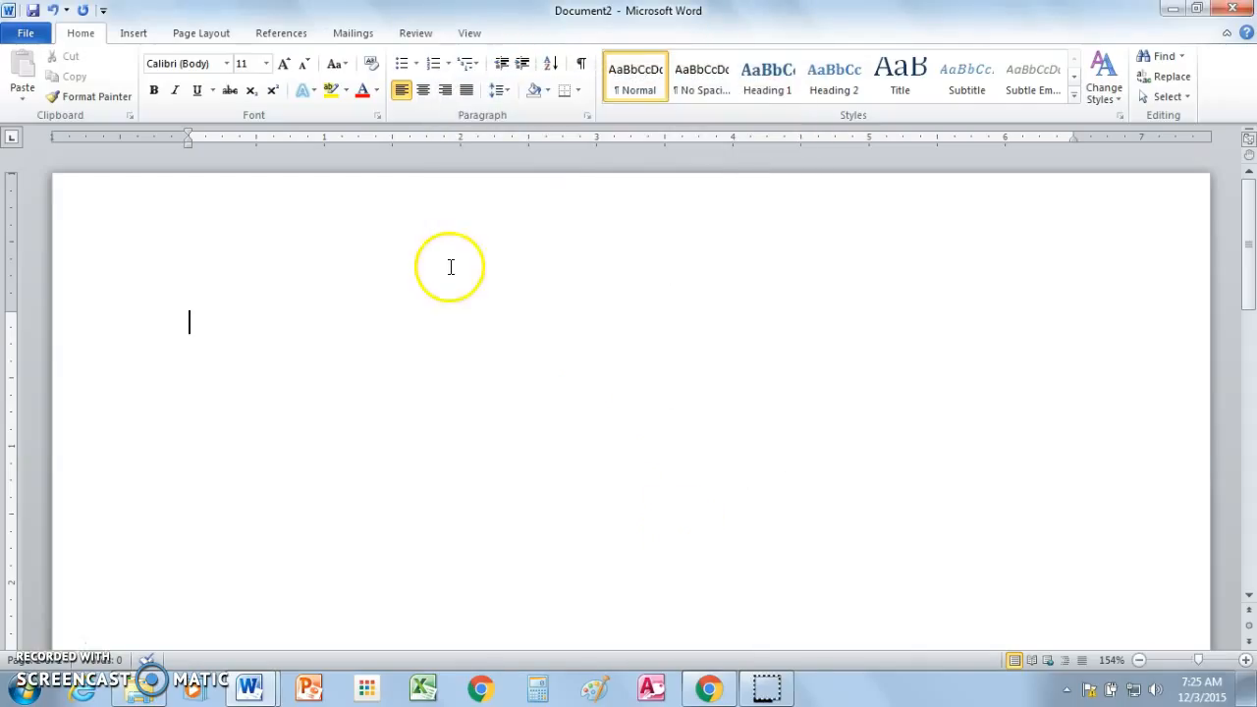
Step: Add the centered title "WHAT IS A TABLE?" on the first line of the document
left_click(424, 89)
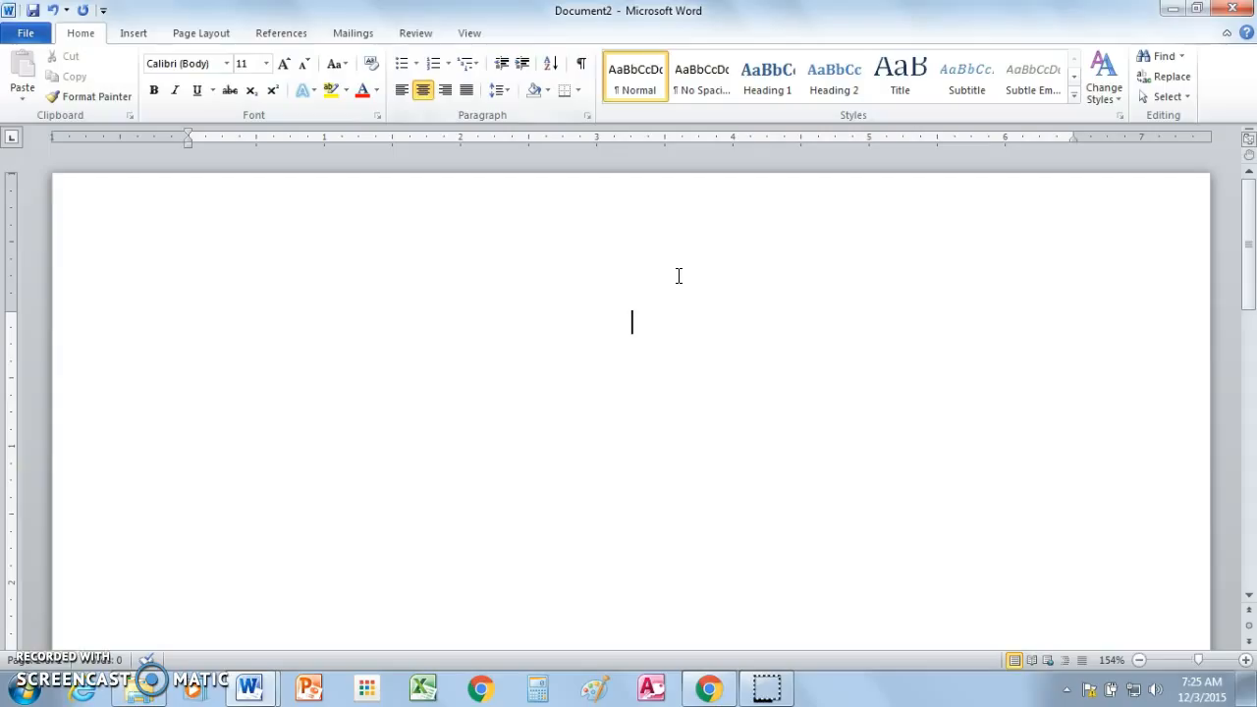
type("WHAT IS A")
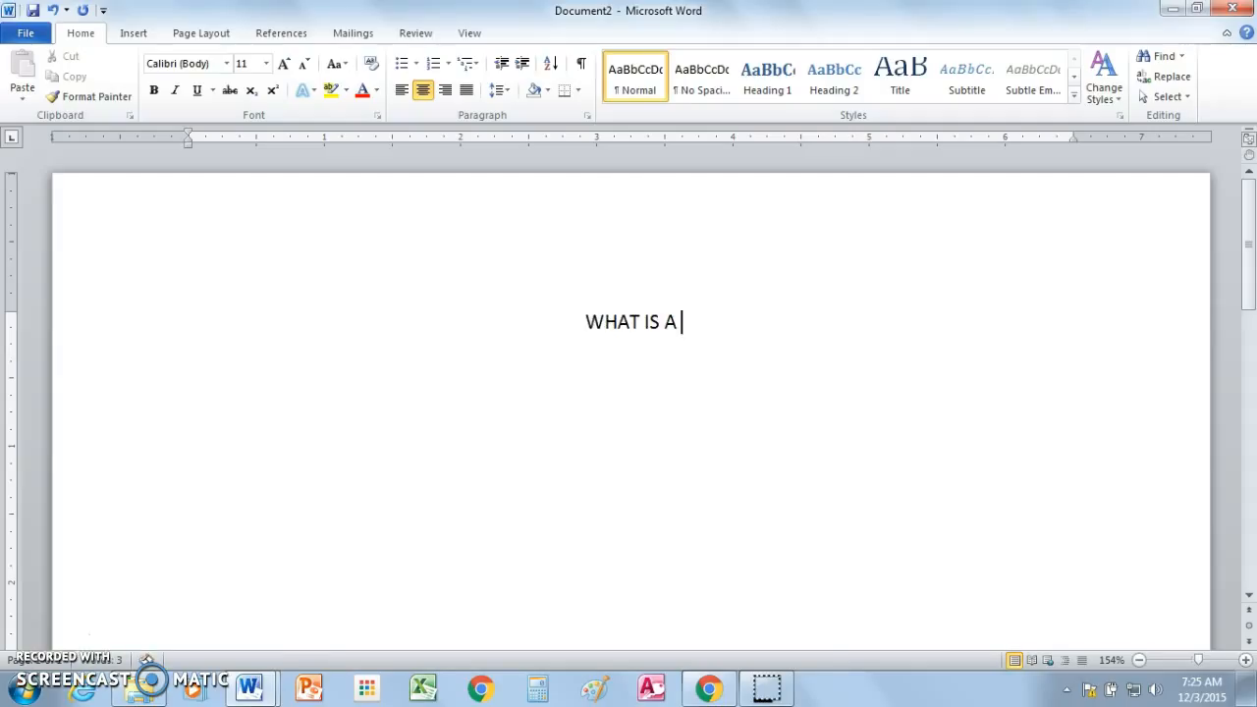
type(" TABLE")
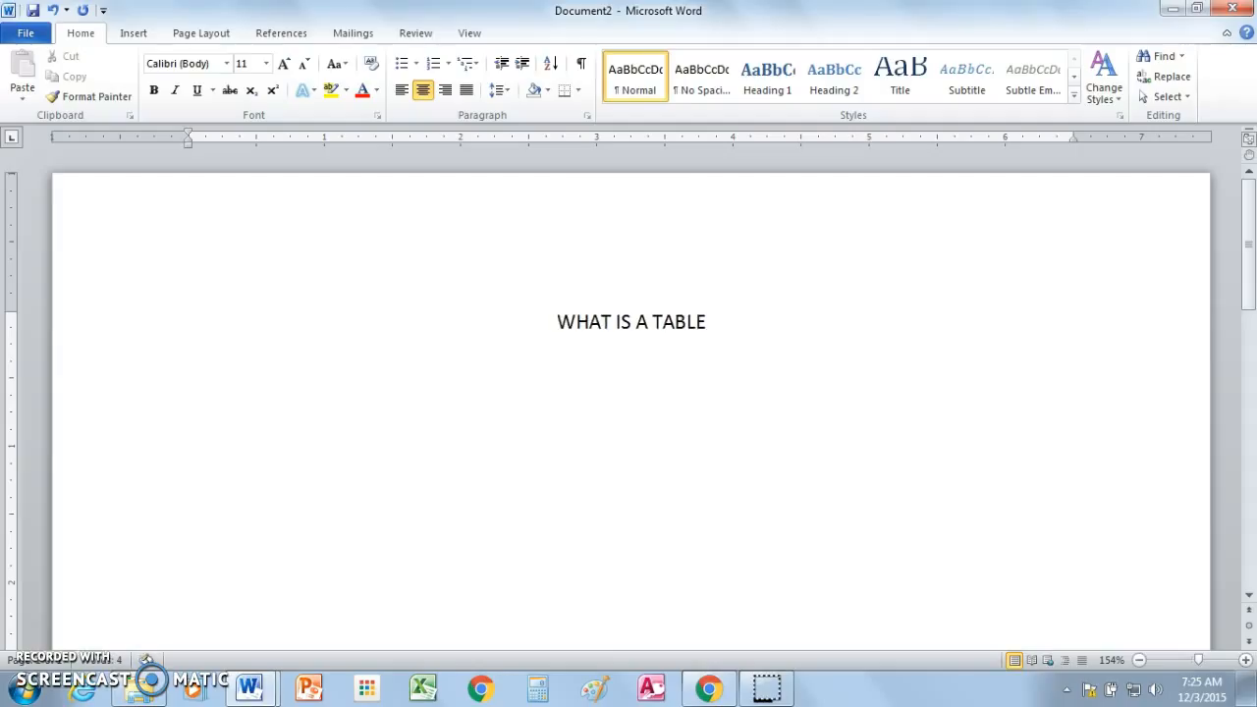
type("?")
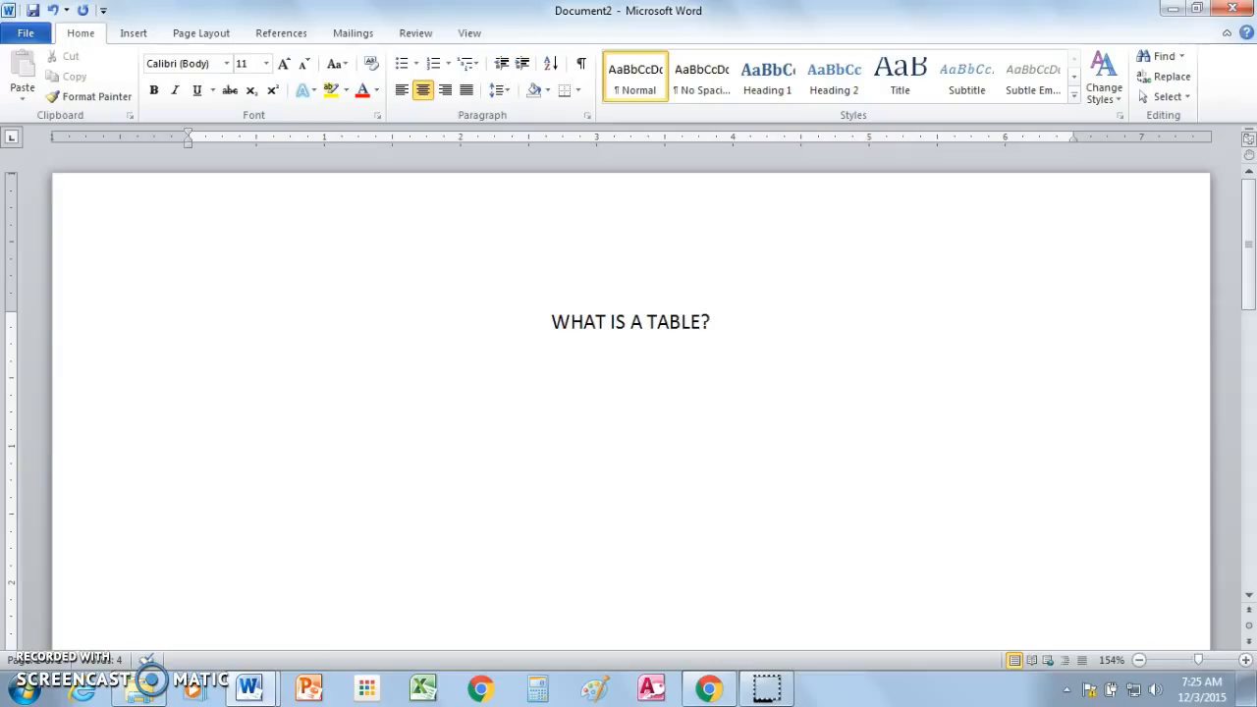
Step: Below the title, write a left-aligned, indented paragraph beginning "A table is a grid of rows and columns used to display and organize information."
key("Return")
key("Return")
key("Return")
left_click(400, 93)
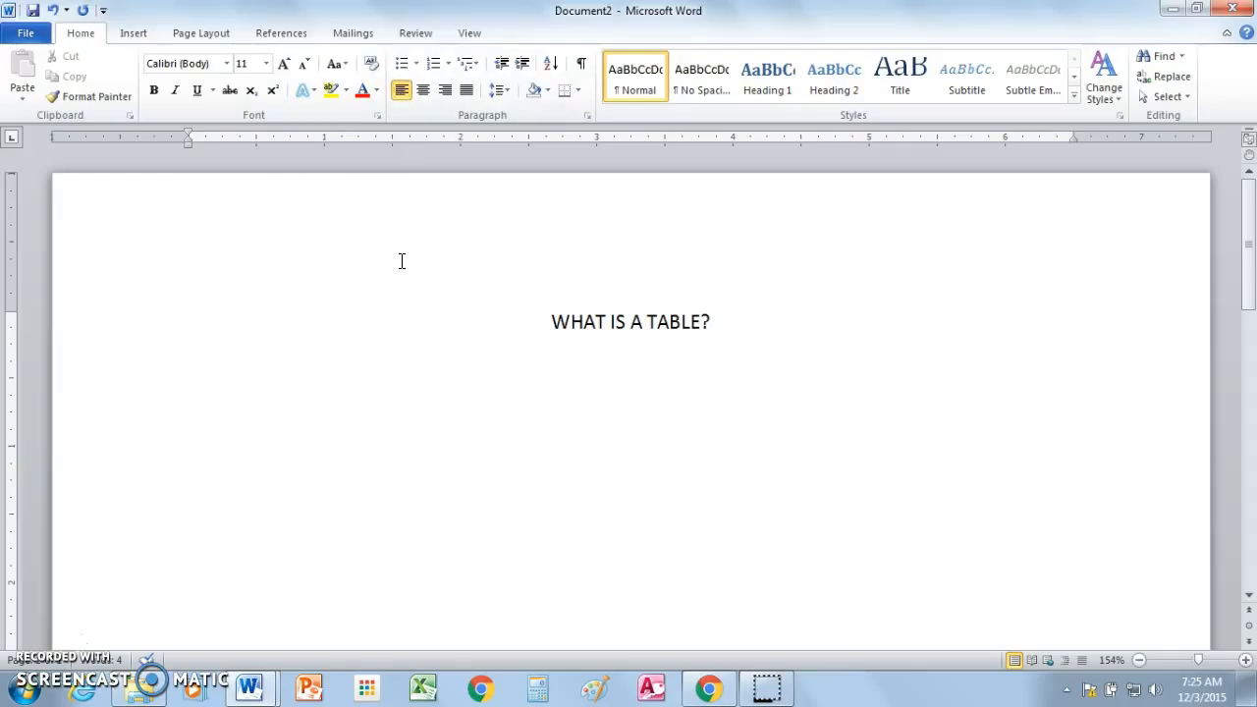
key("Tab")
type("A")
key("BackSpace")
type("A table is a grid of rows and columns used to display and organize information.  Tables")
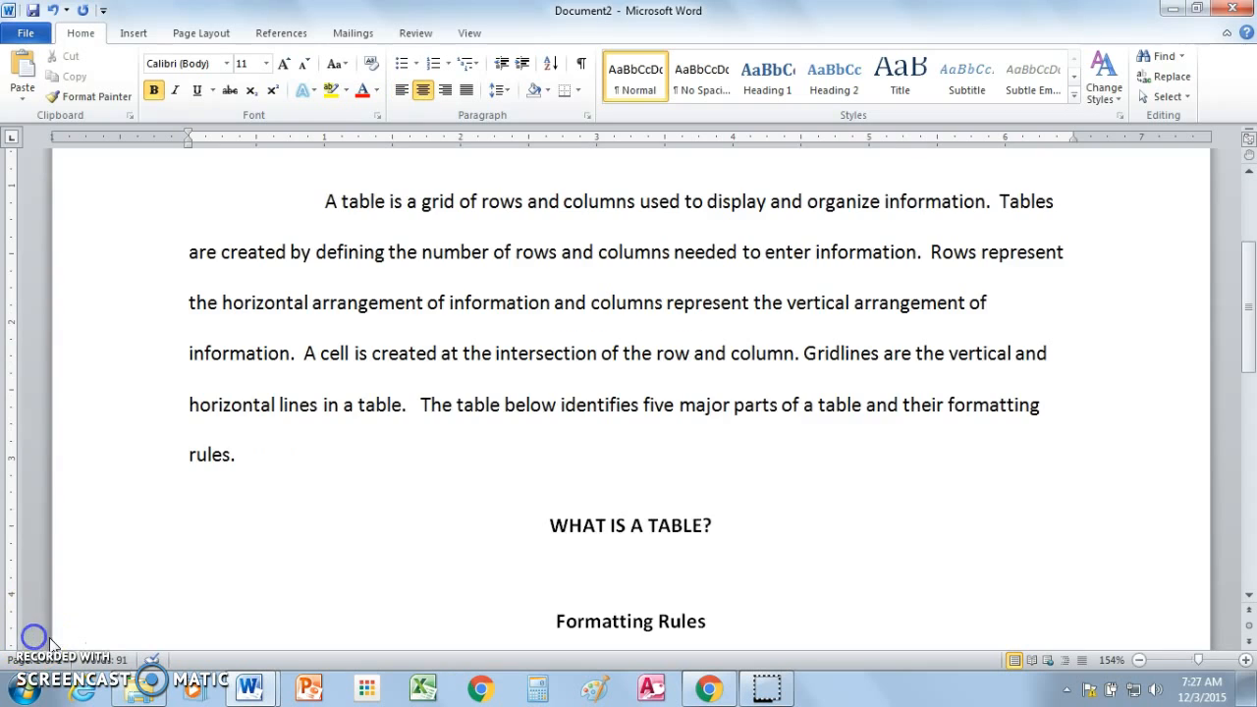
Step: Insert a table of two columns and one row below the "Formatting Rules" secondary title
left_click_drag(1249, 337, 1247, 383)
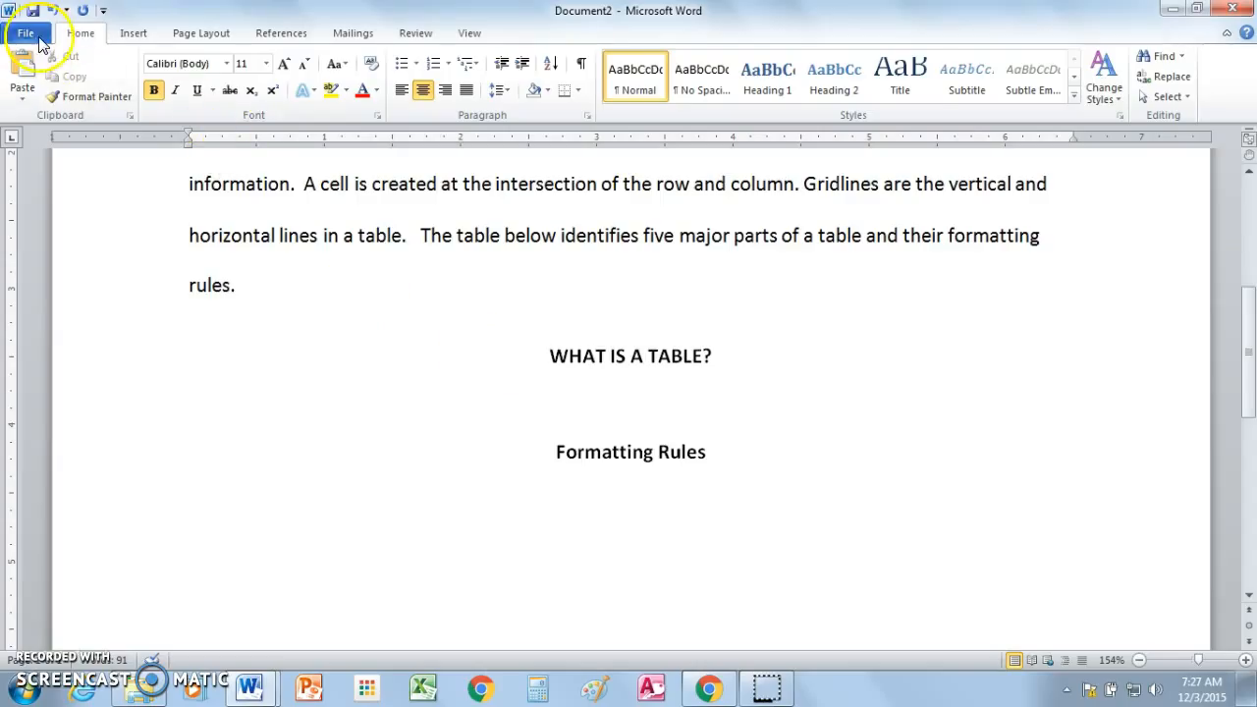
left_click(126, 39)
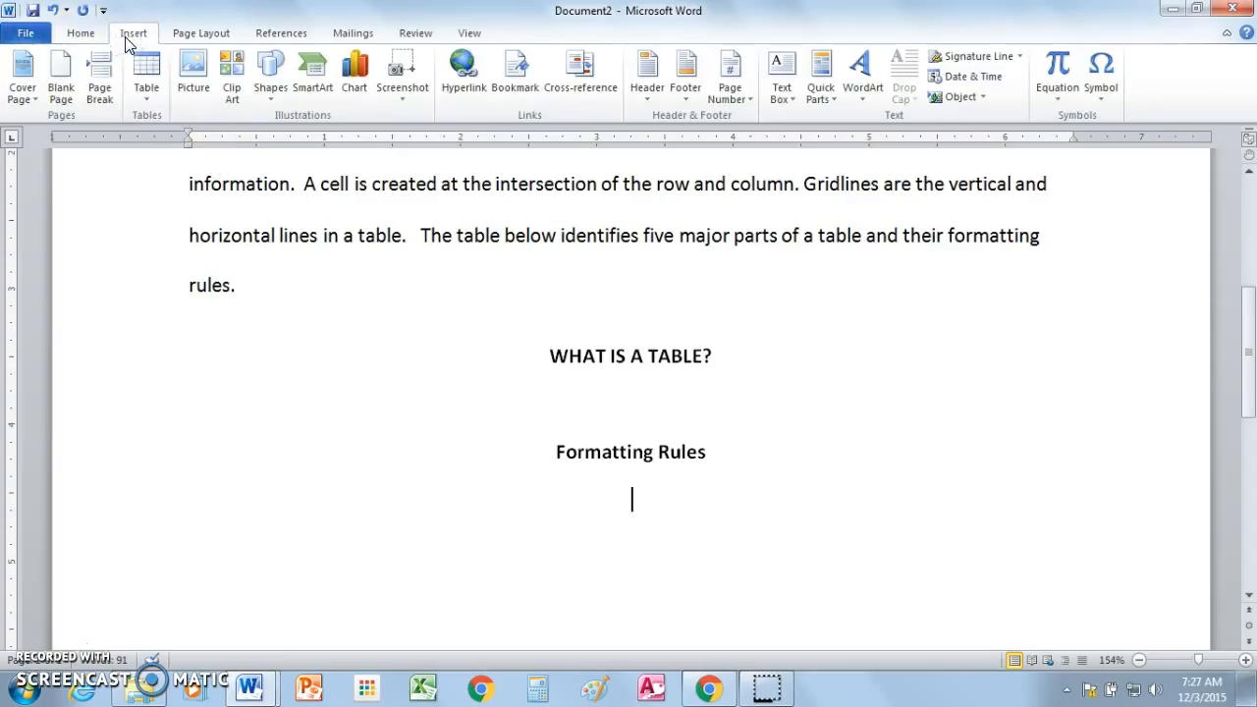
left_click(139, 88)
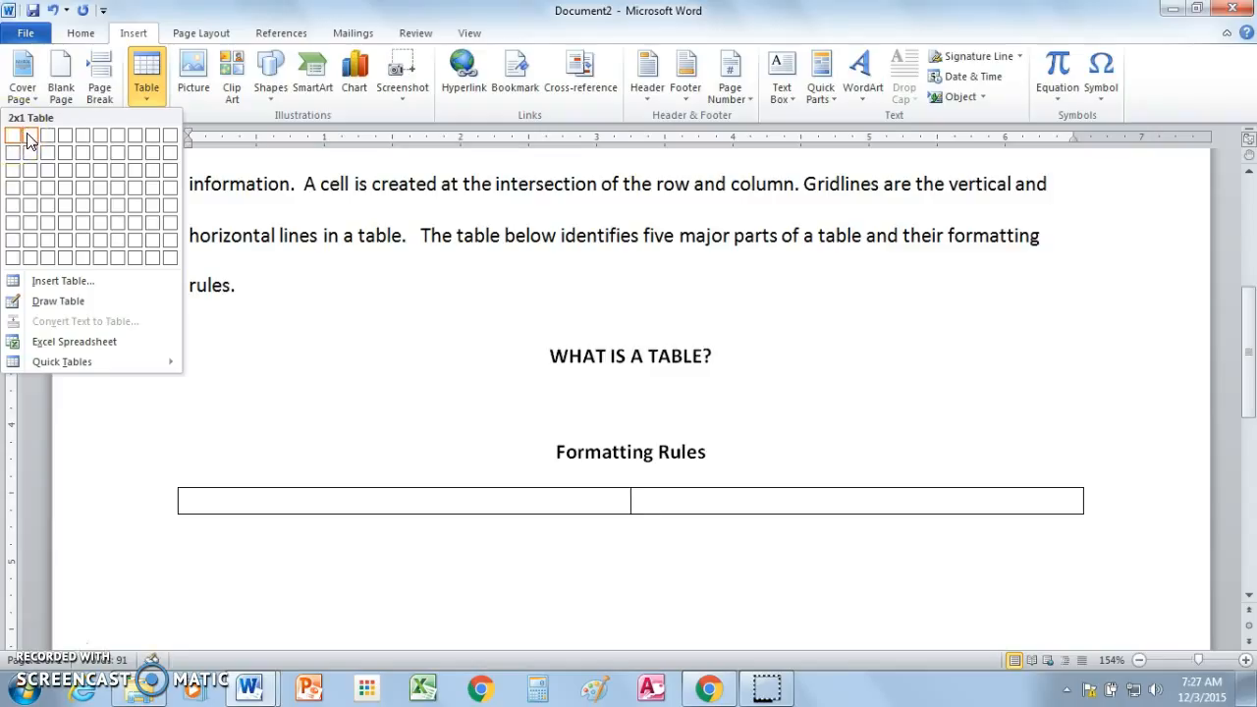
left_click(27, 140)
Step: Extend the new two-column table to six rows
left_click(1245, 427)
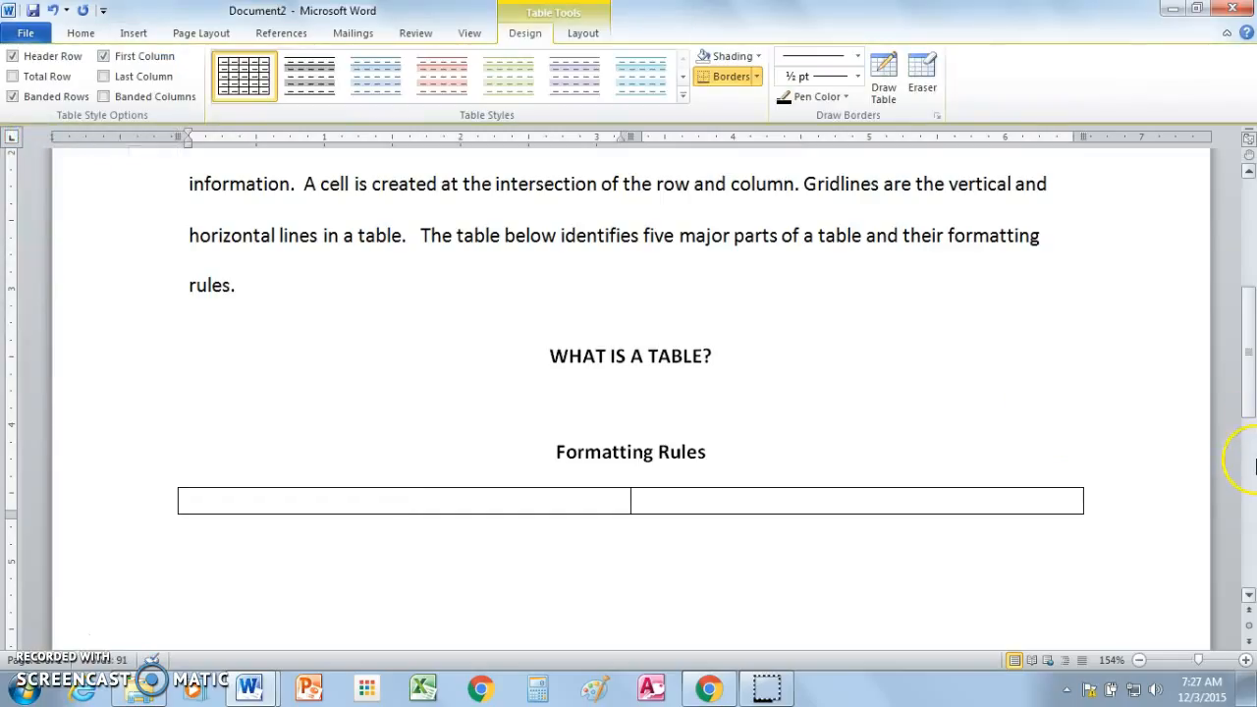
key("Tab")
key("Tab")
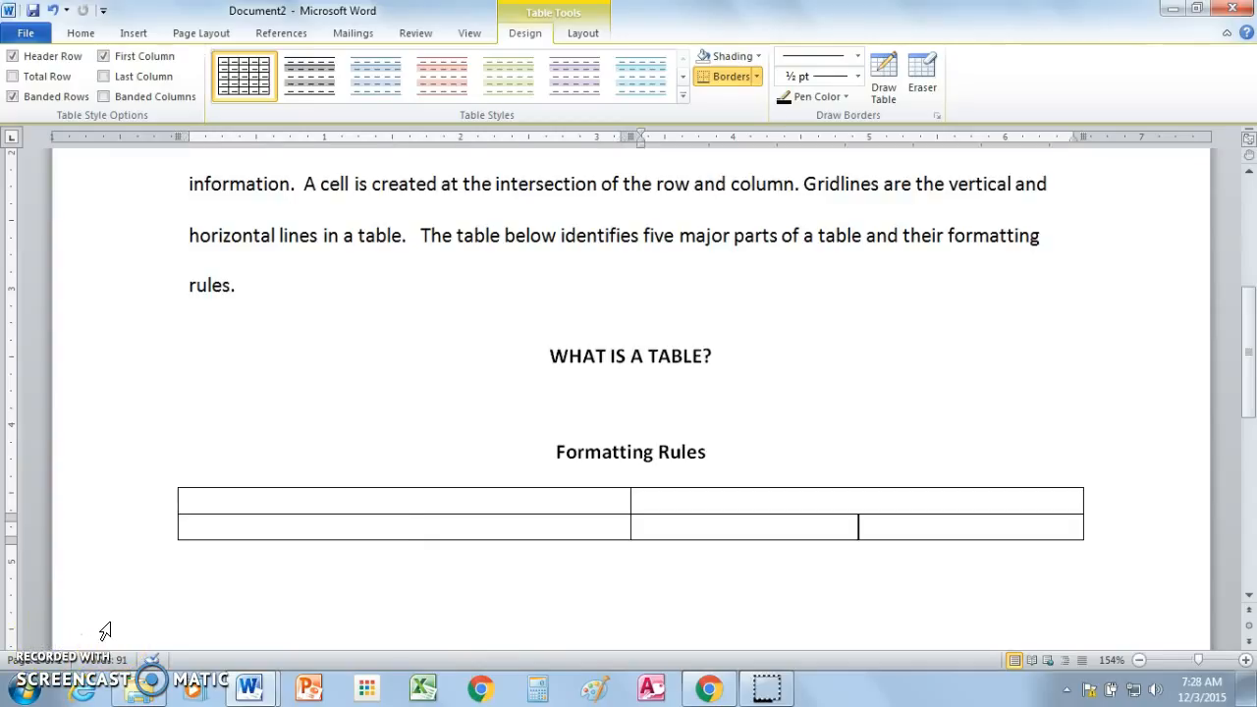
key("Tab")
key("Tab")
key("Tab")
key("Tab")
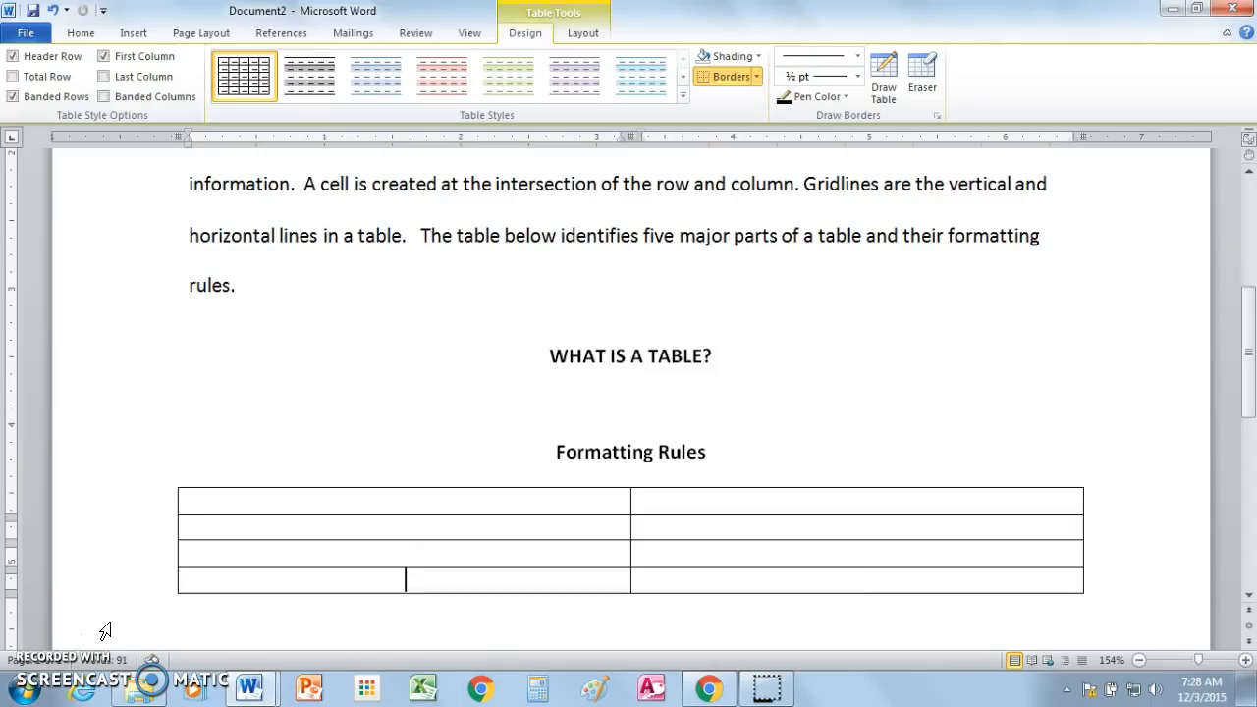
key("Tab")
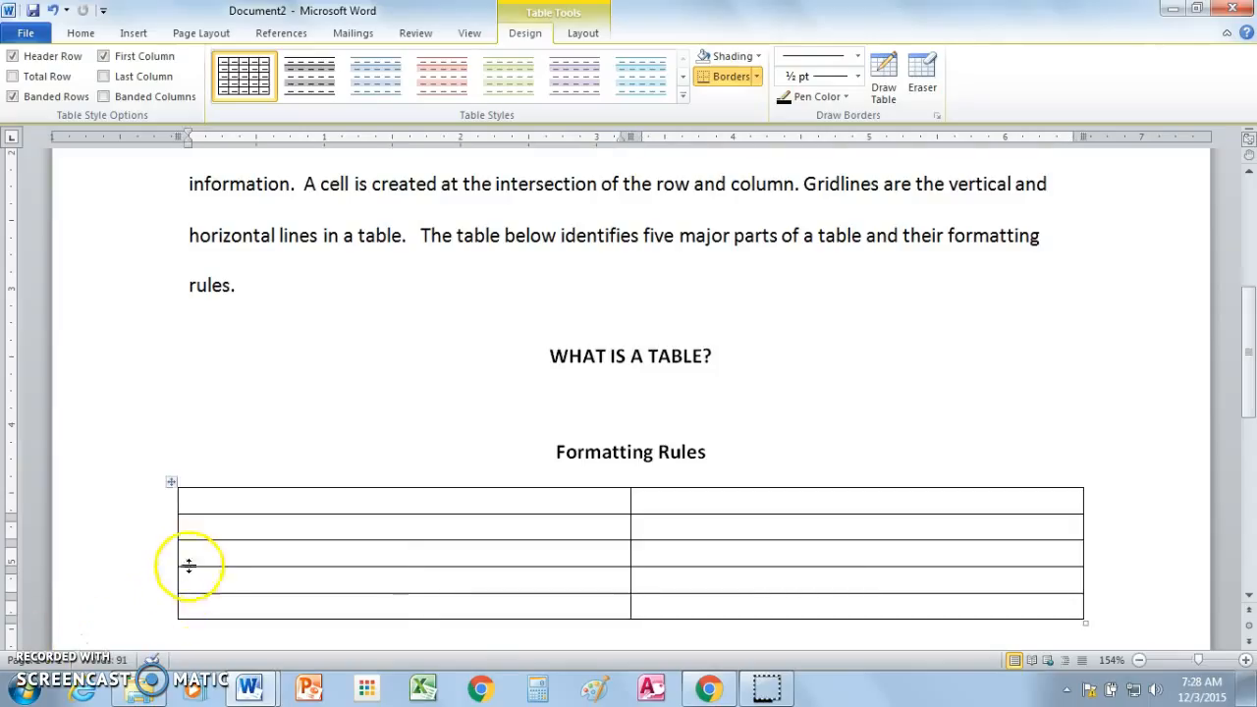
key("Tab")
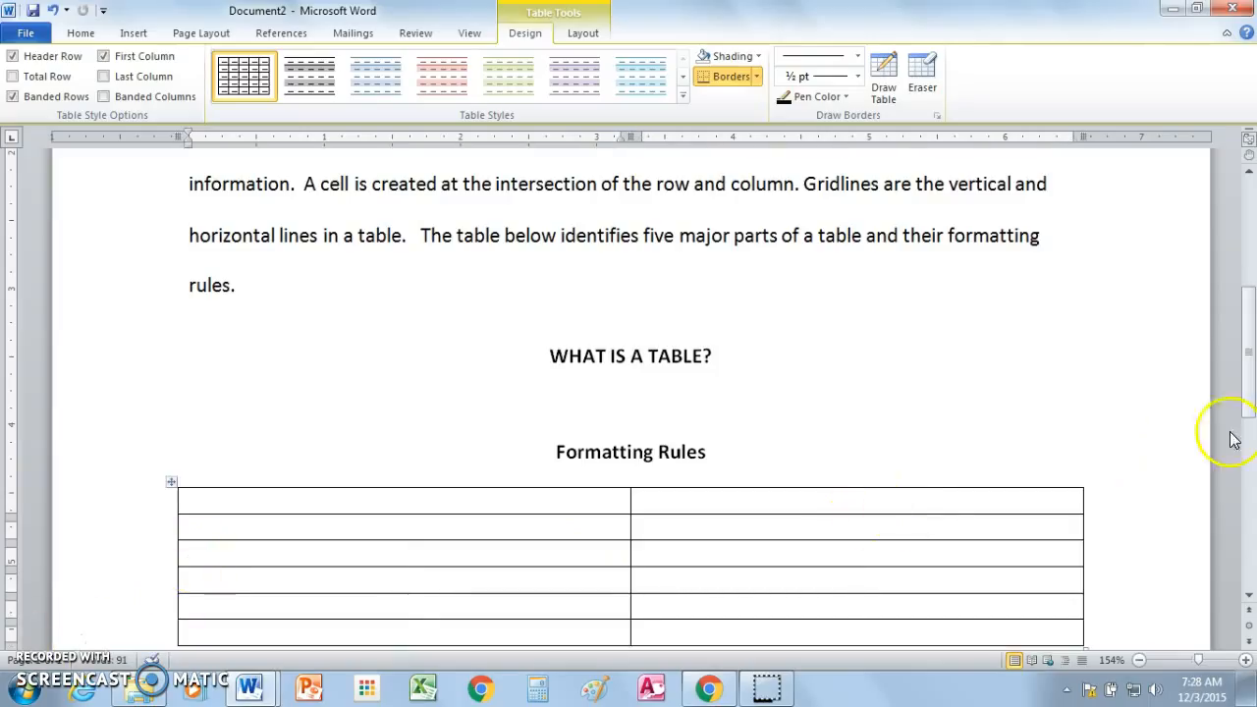
scroll(1247, 391, "down", 3)
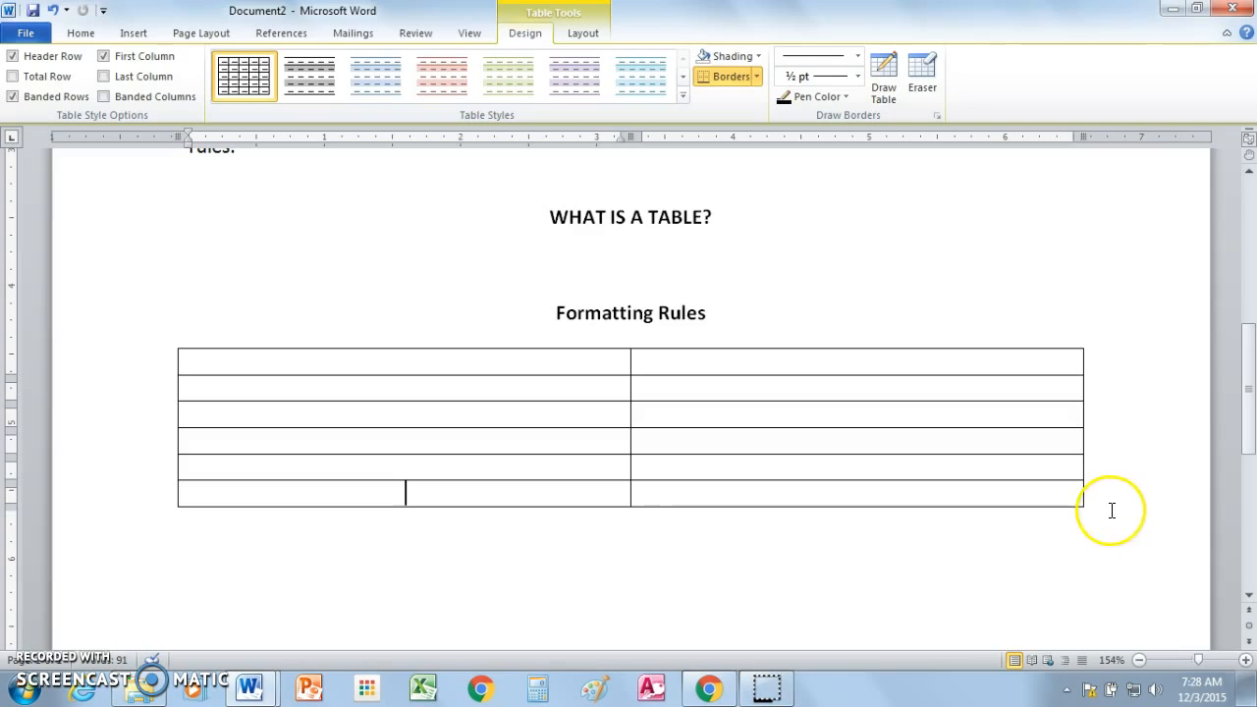
Step: Fill the table with the headings Parts of a Table and Formatting Rules and rules for Main Title, Secondary Title, Column Headings, Body/Entries and Source
left_click(1047, 527)
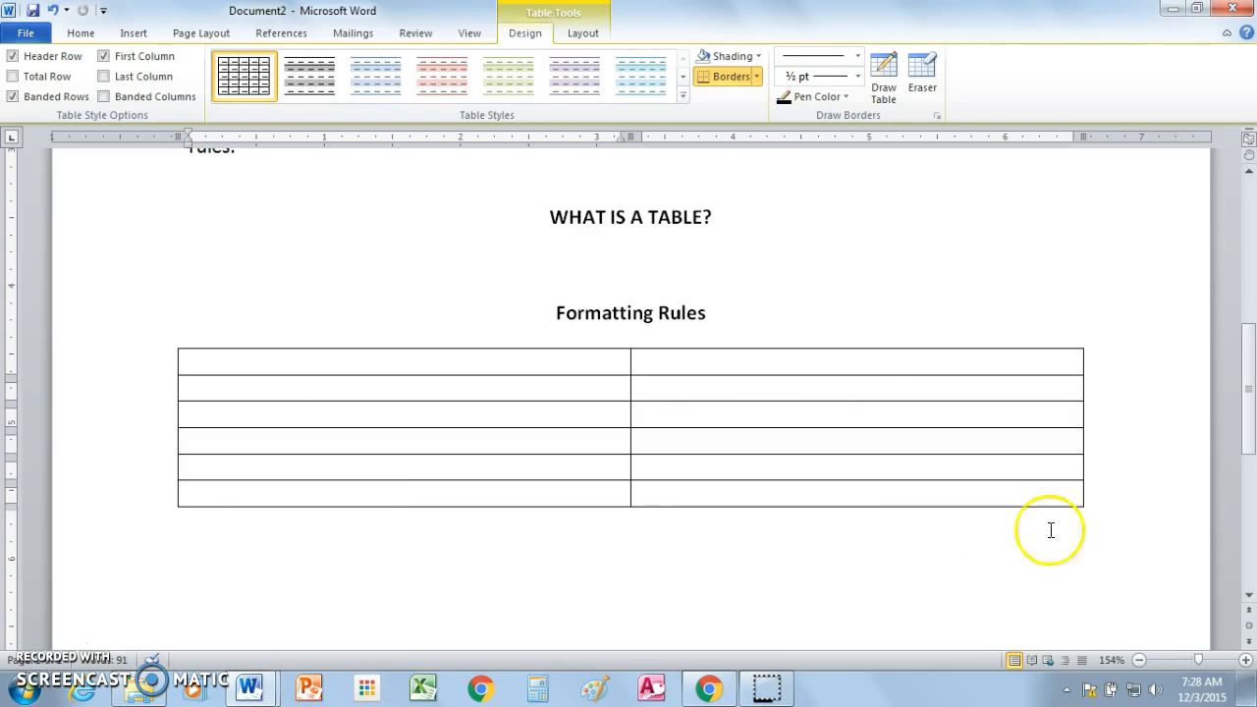
type("Parts of a Table\tFormatting Rules Main Title\tAll caps, centered, bold, and followed by a DS Secondary Title\tInitial caps, centered, bold, and followed by a DS Column Headings\tInitial caps, centered, and bold Body/Entries\tSS or DS between rows in a table, left align or center text, right align numbers Source\tLeft align the source under the table")
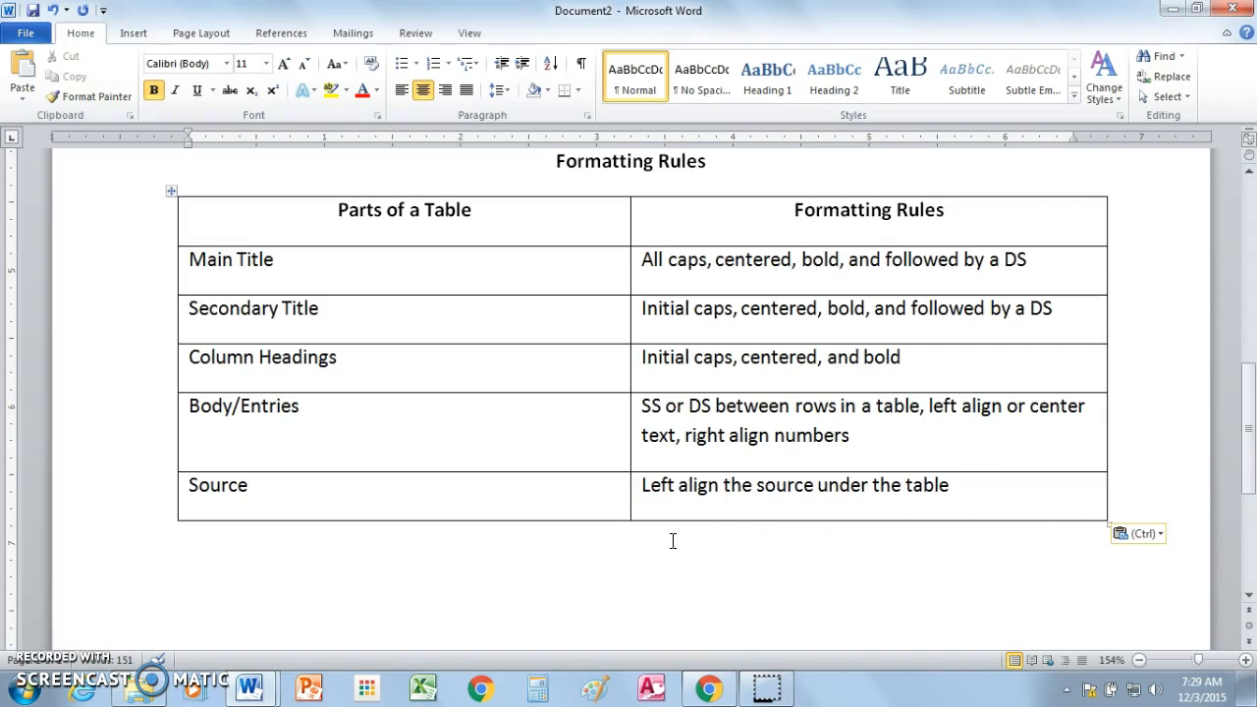
Step: Start a new left-aligned line below the table for the closing paragraph
key("Return")
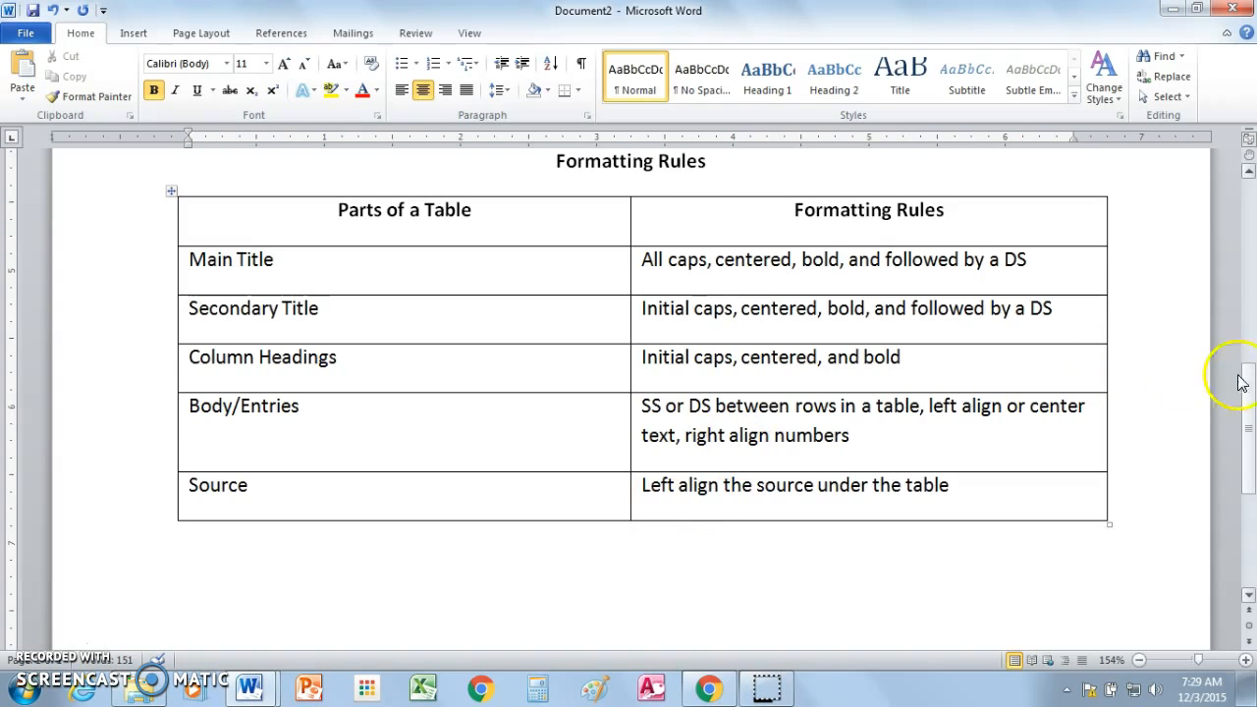
left_click(400, 91)
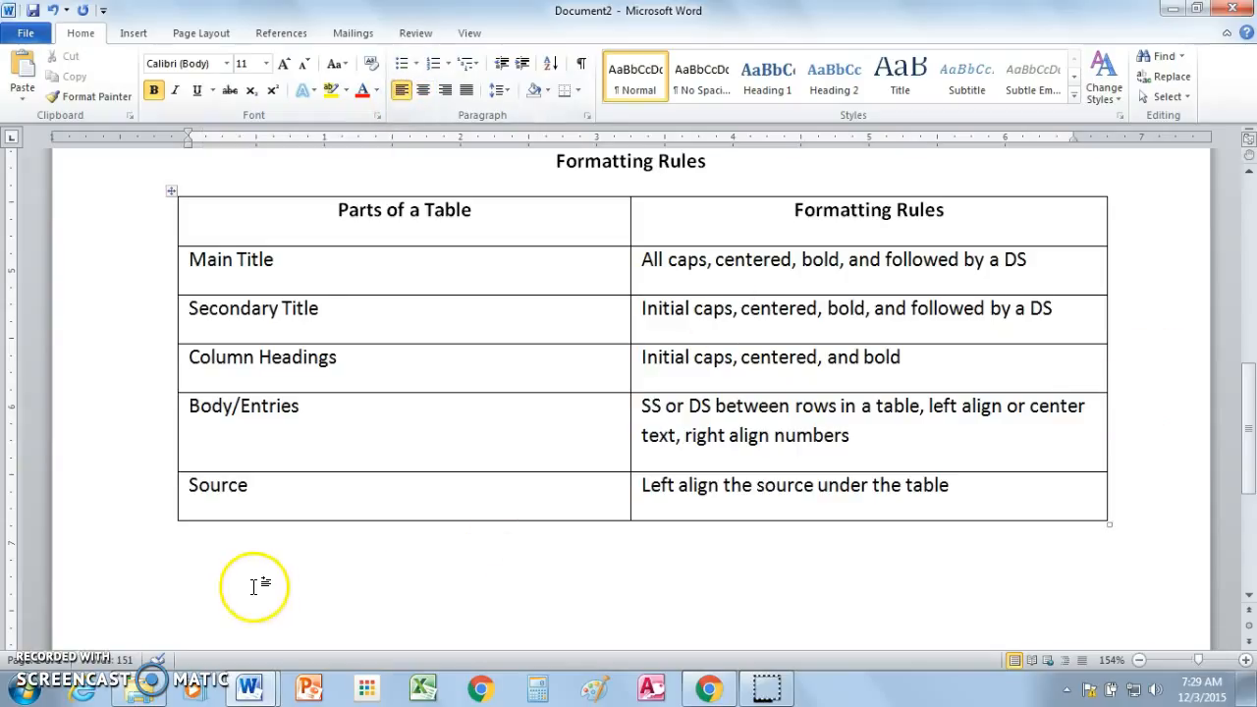
left_click(207, 587)
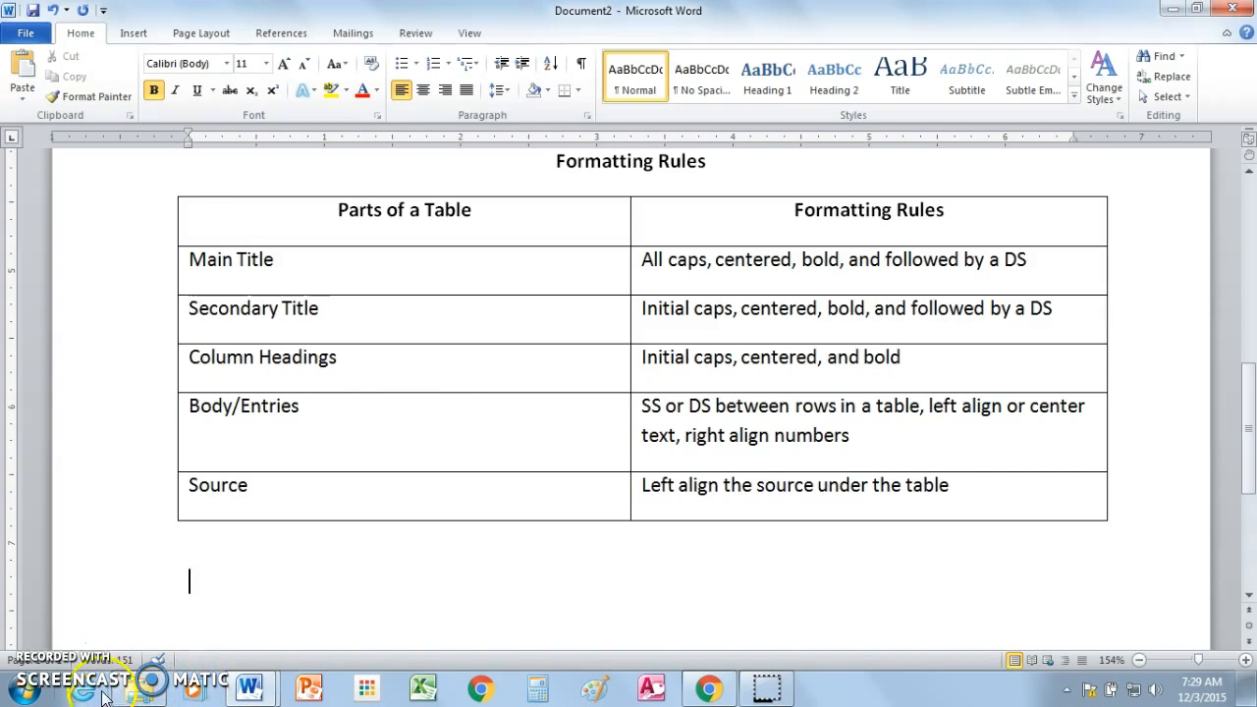
Step: Review the table and closing paragraph, with the zoom reduced to 53% to check the whole page layout
key("Page_Up")
left_click_drag(1247, 358, 1251, 488)
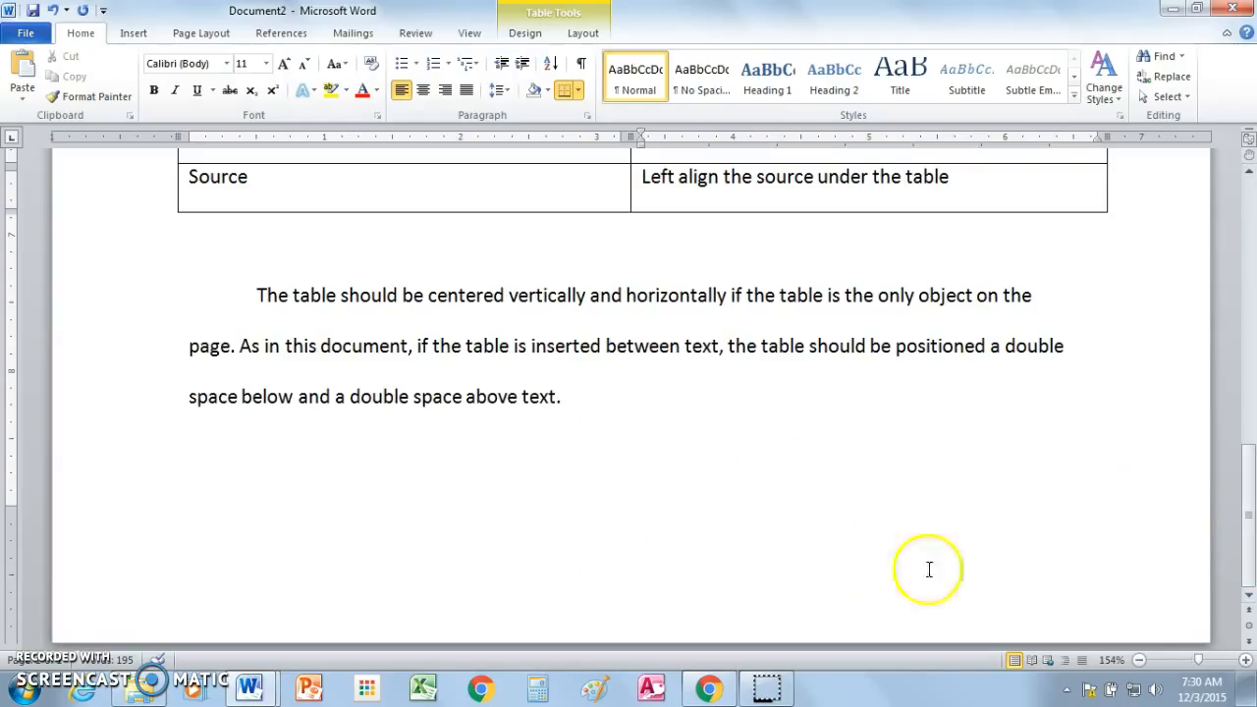
left_click_drag(1248, 550, 1237, 496)
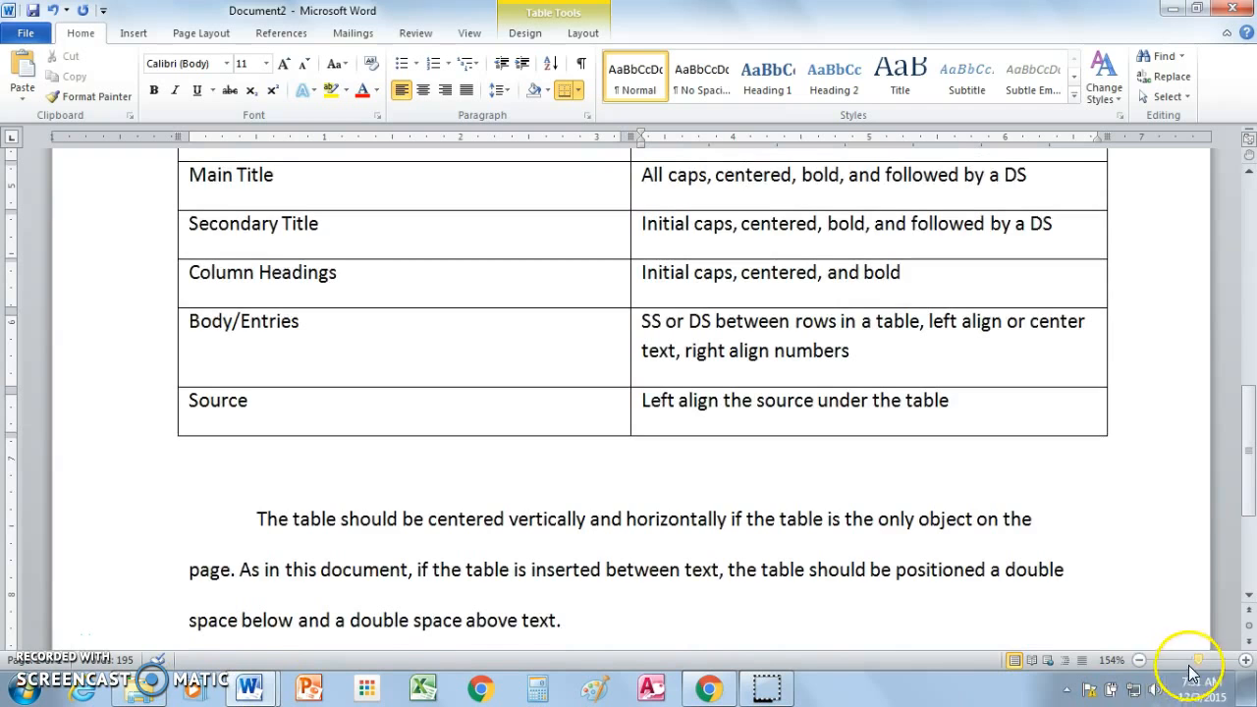
left_click_drag(1200, 660, 1168, 672)
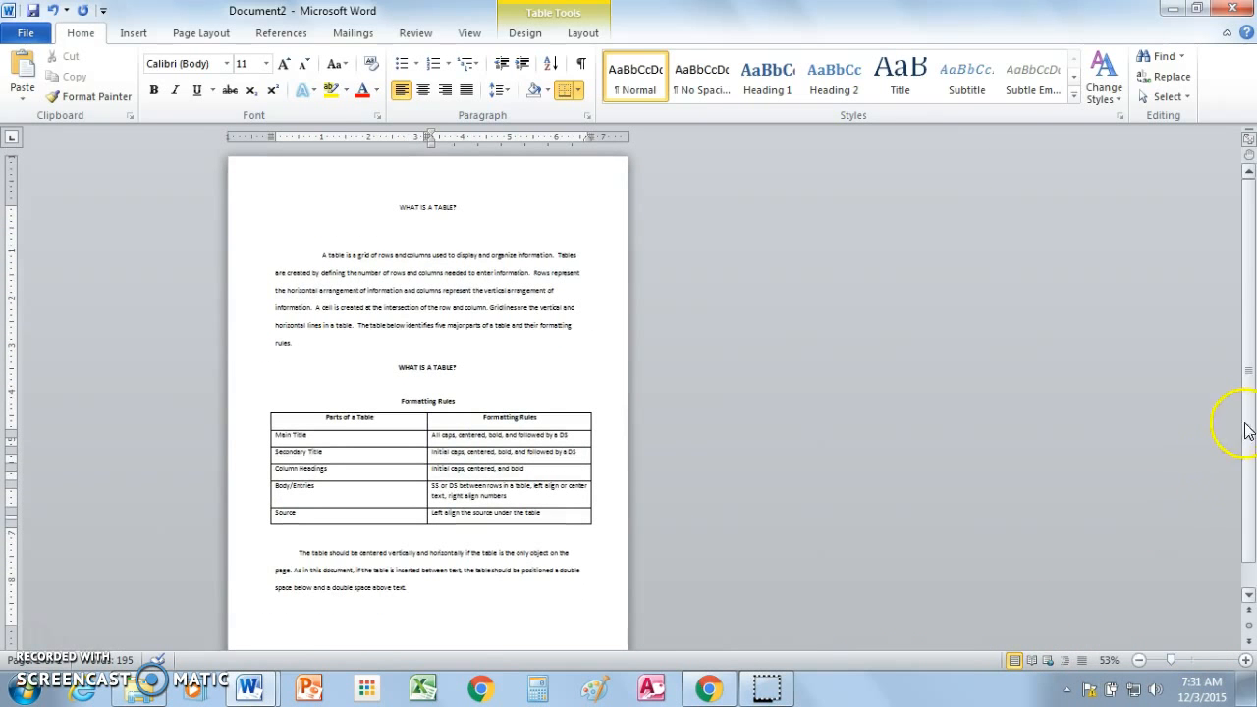
left_click_drag(1247, 428, 1247, 439)
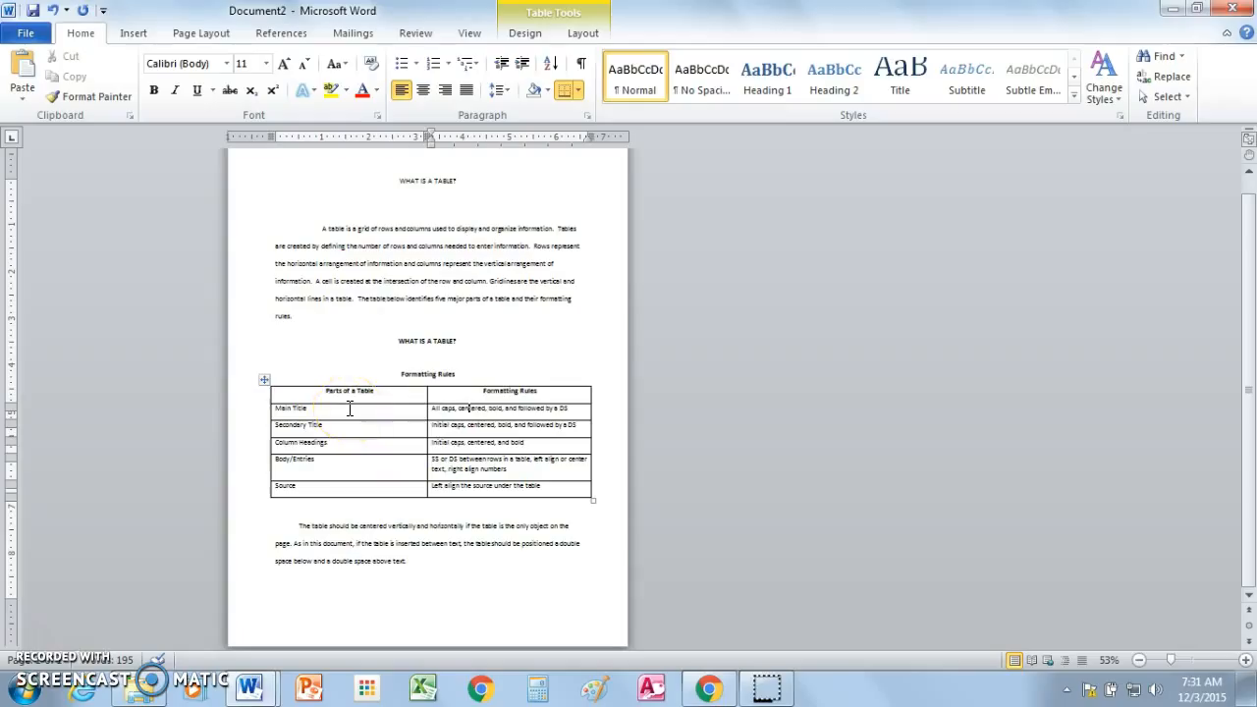
left_click(298, 525)
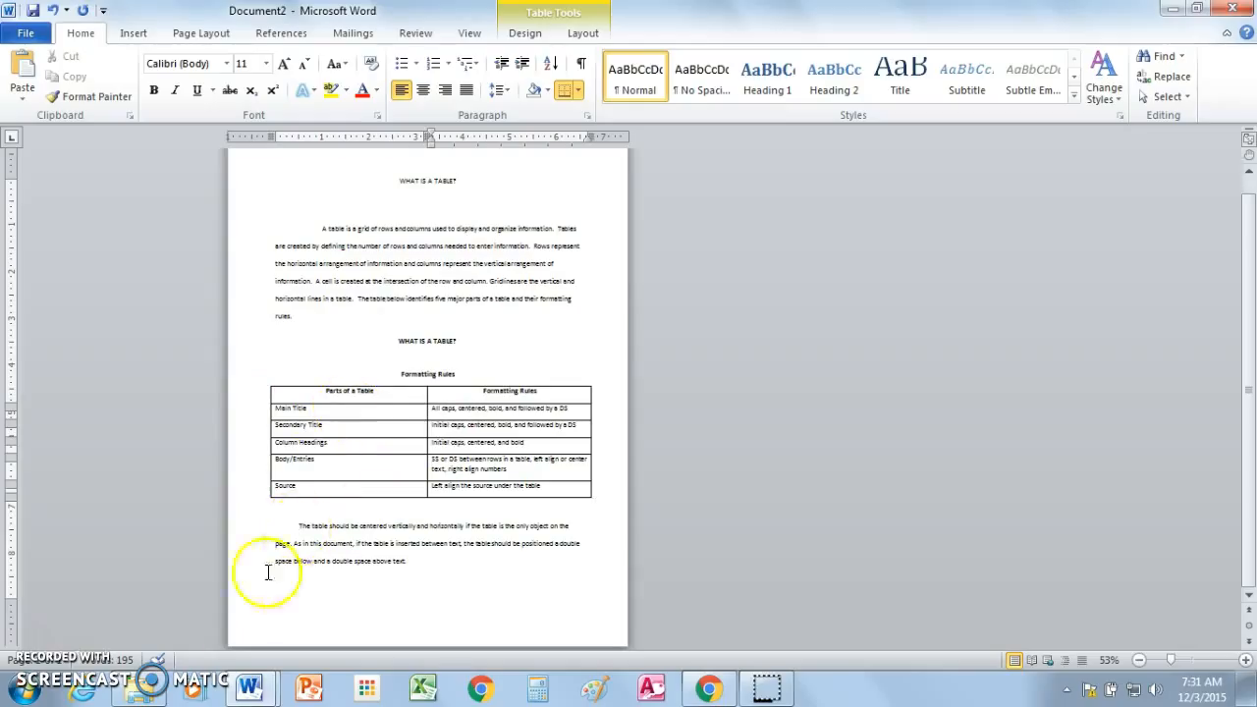